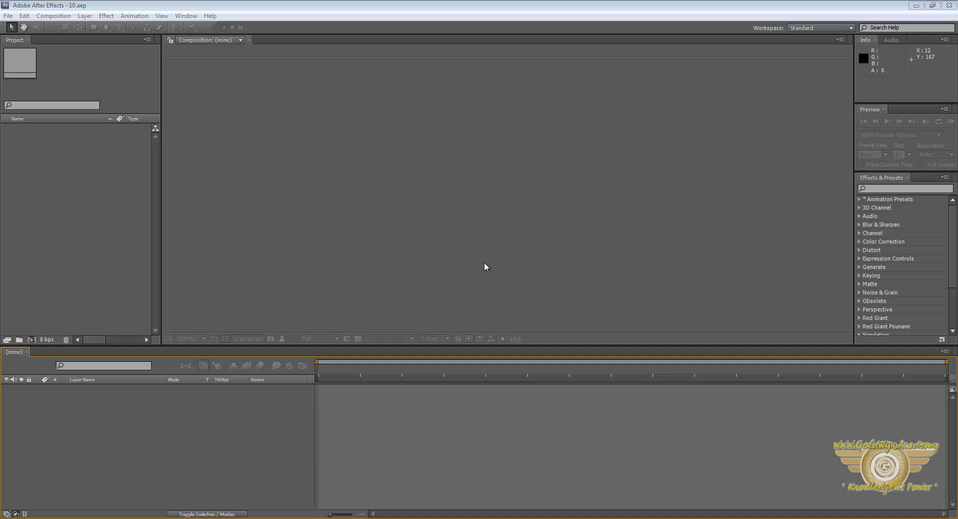
Create a composition named "Tutorial 10- rendering clips and still images" with the PAL D1/DV Widescreen Square Pixel preset.
key(ctrl+n)
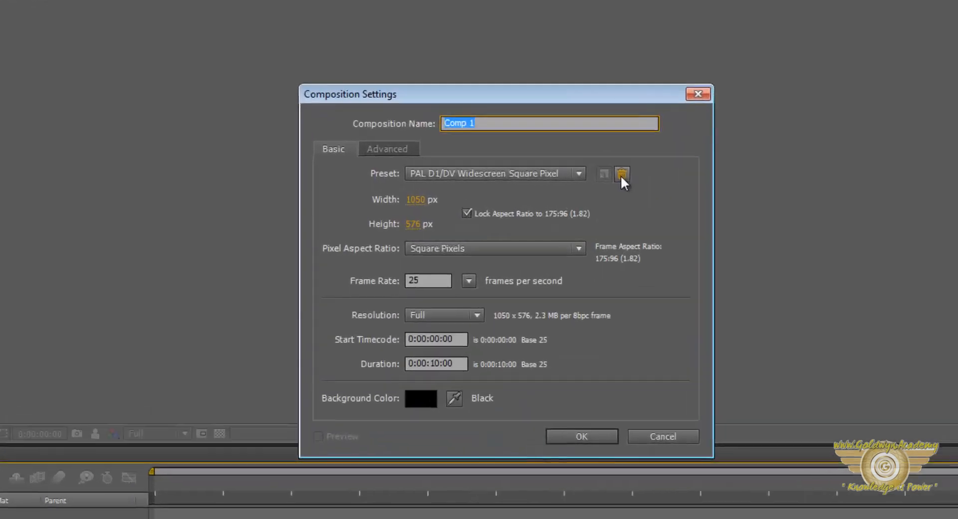
text(Tutorial)
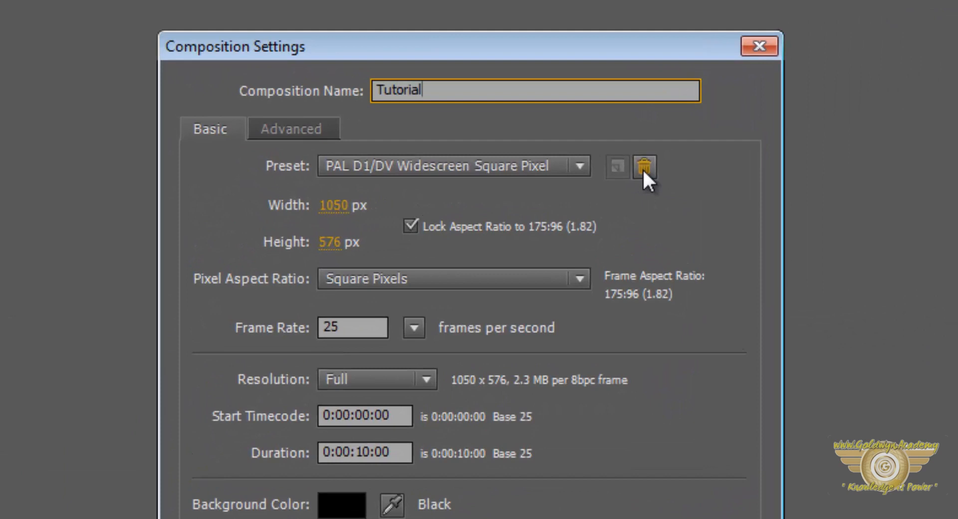
text( 10- rendering clips and still im)
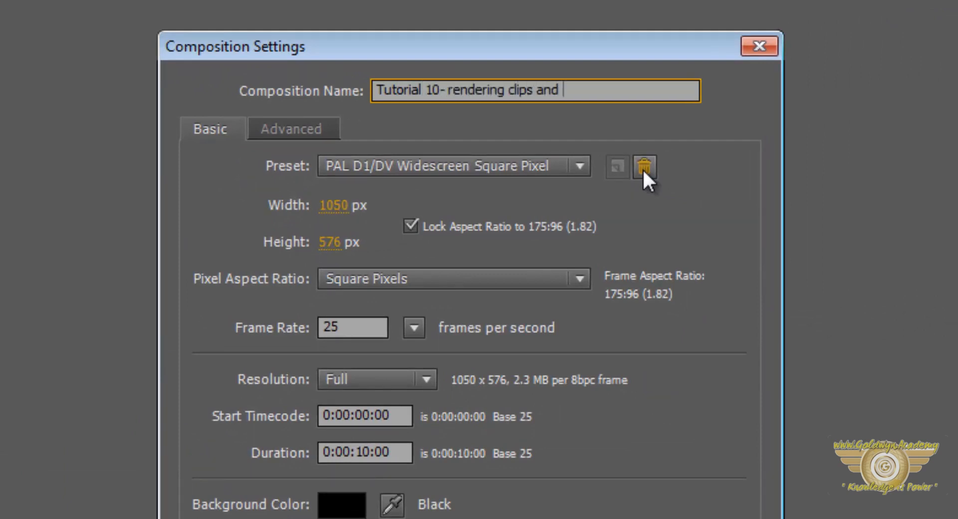
text(ages)
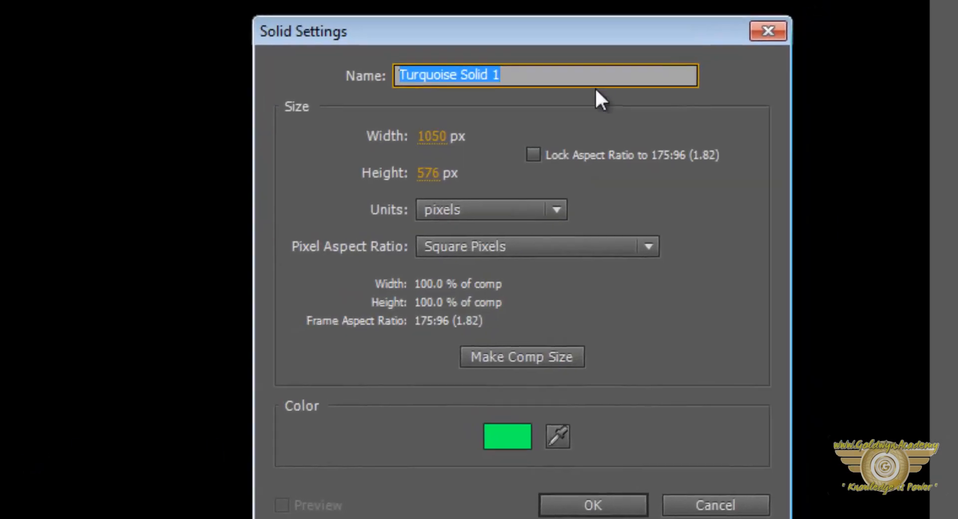
Add a composition-sized green solid named Green.
text(Green)
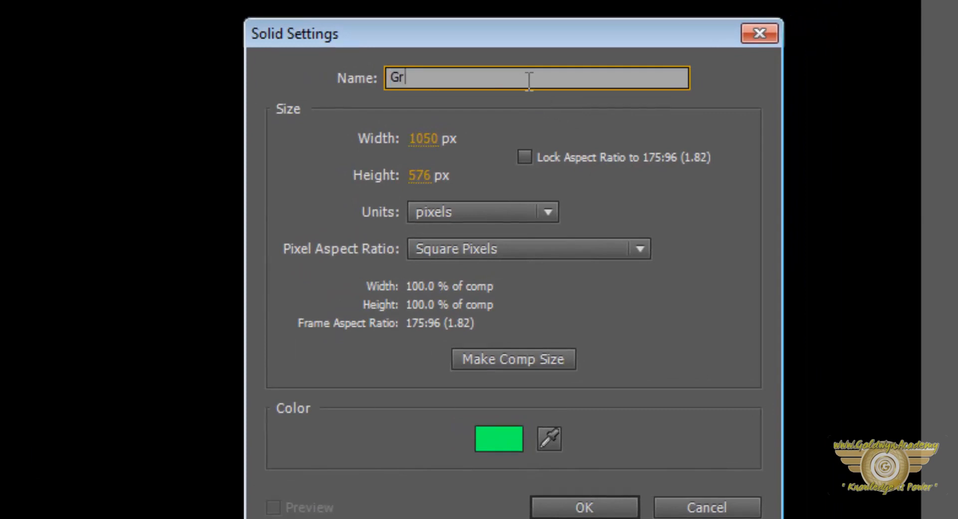
click(614, 499)
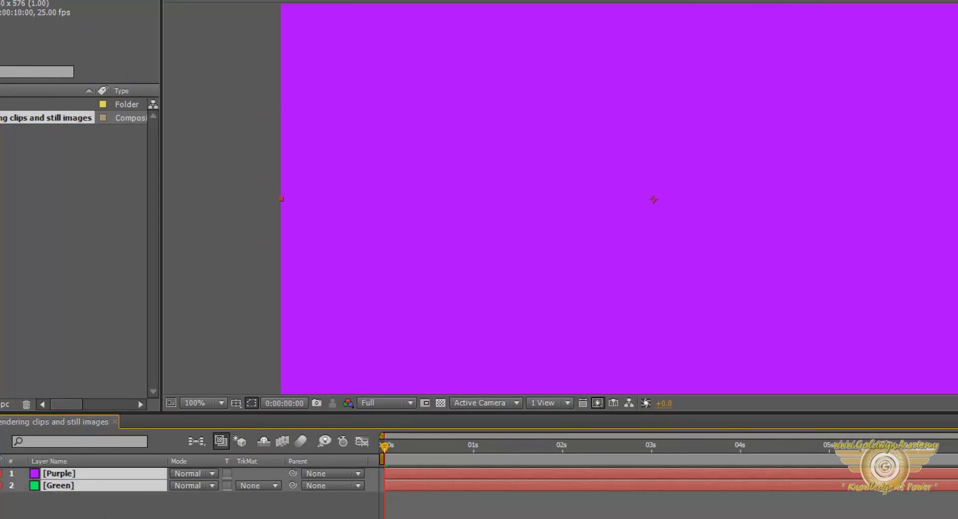
Scale both the Purple and Green layers down to 20%.
key(s)
click(220, 485)
text(2)
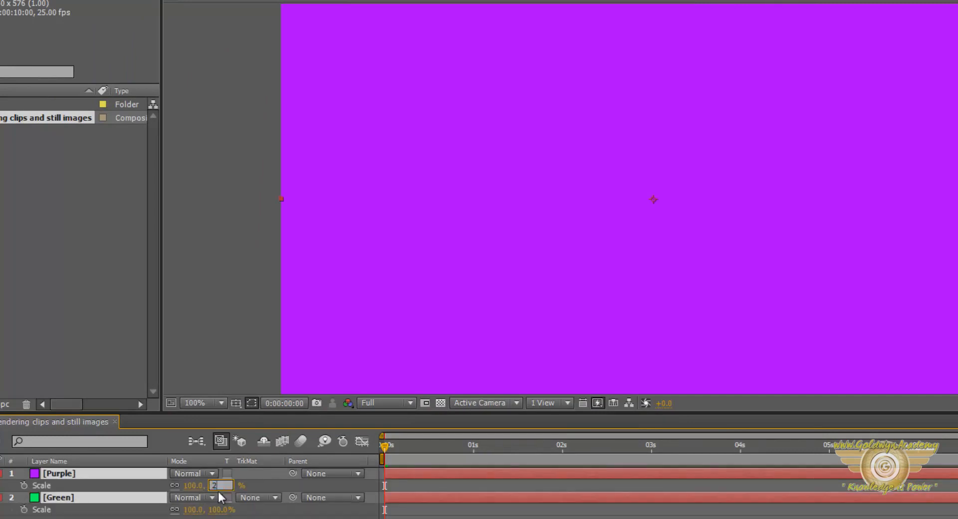
text(0)
key(Return)
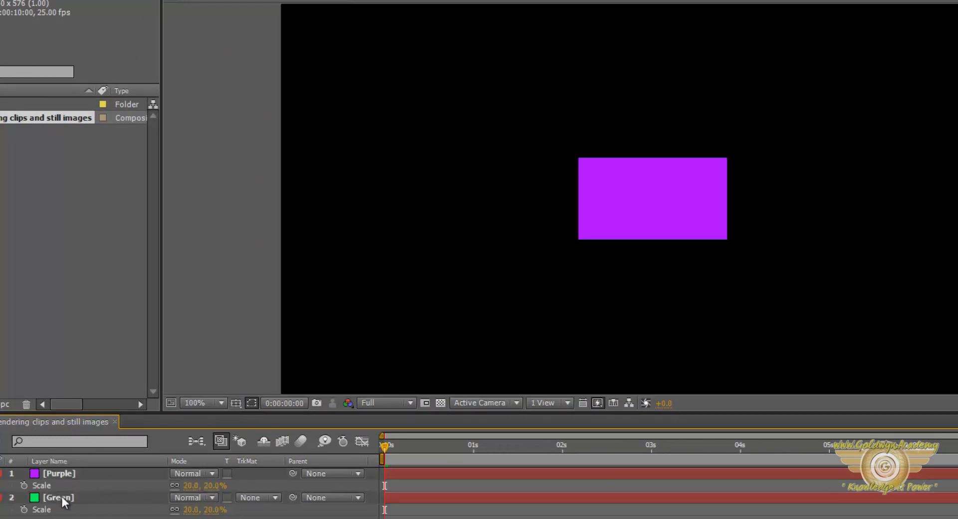
Move the purple rectangle off the frame to about -146, 288 and the green one off the opposite side to about 1176, 288.
click(63, 498)
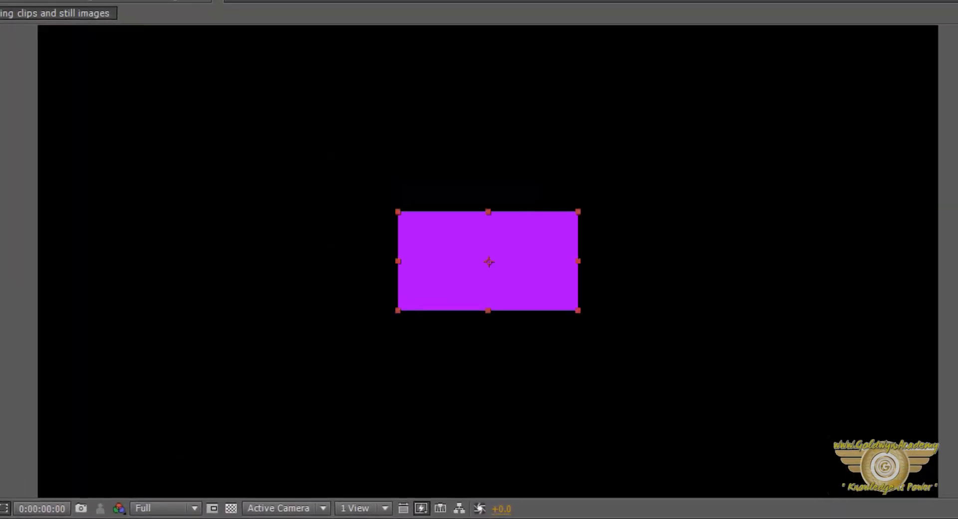
key(ctrl+shift+a)
drag(488, 261, 0, 261)
drag(488, 261, 957, 261)
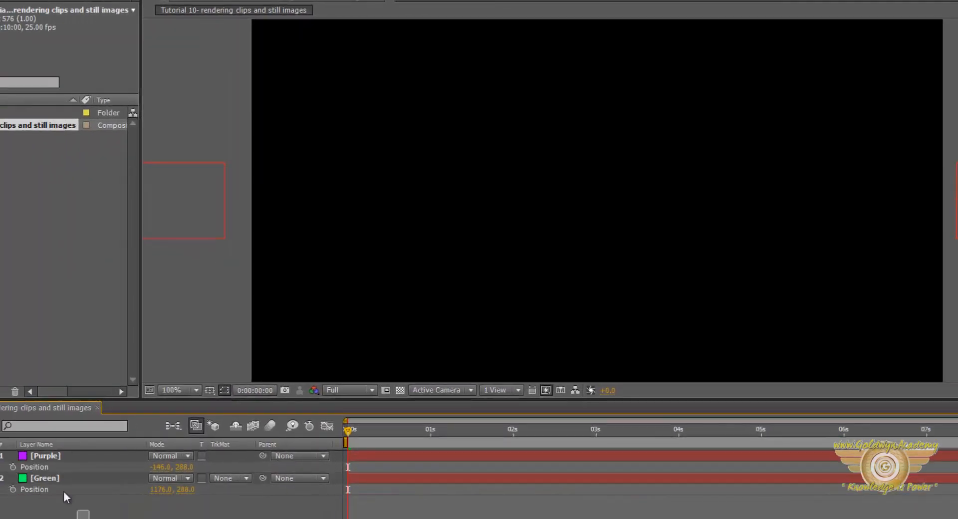
drag(63, 496, 47, 465)
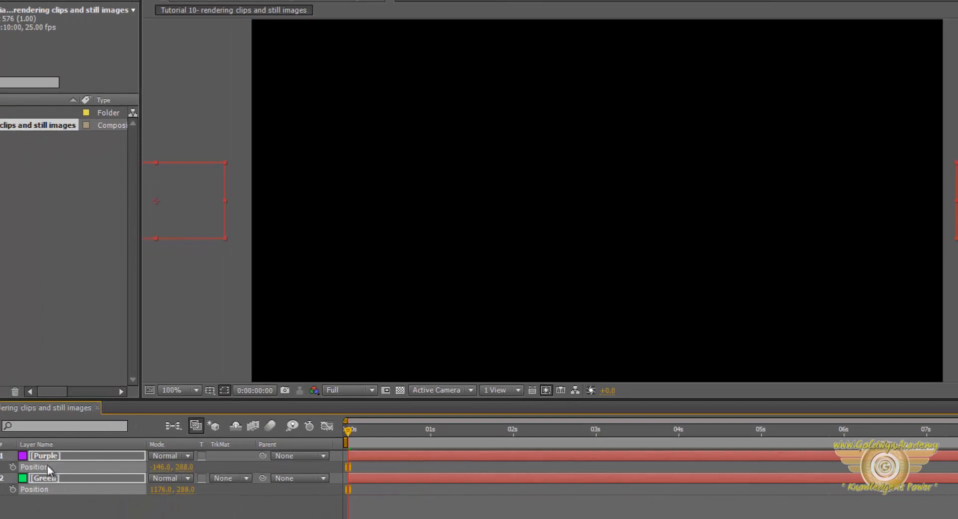
click(130, 517)
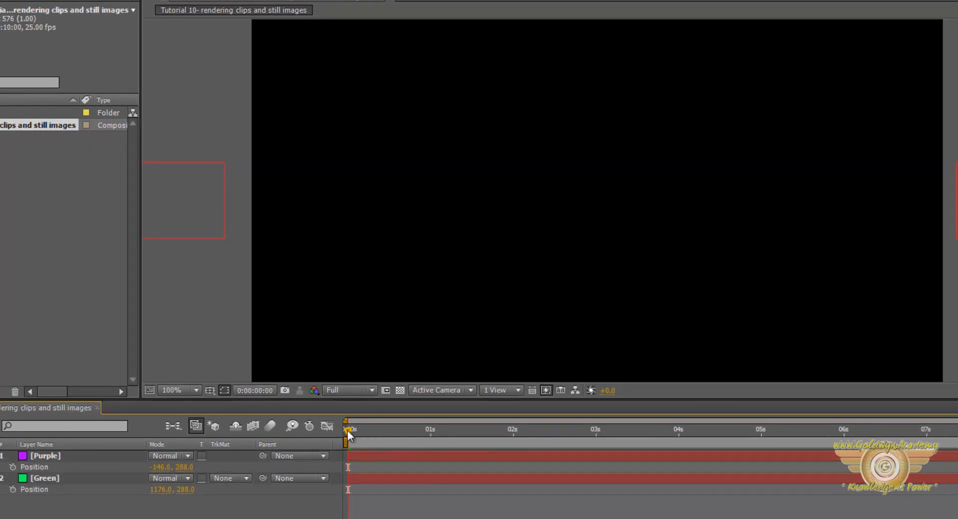
At 2 seconds, place Purple at about 415, 288 and Green at about 624, 288, with Position, Scale and Opacity keyframes on both.
drag(347, 430, 512, 432)
drag(164, 468, 519, 473)
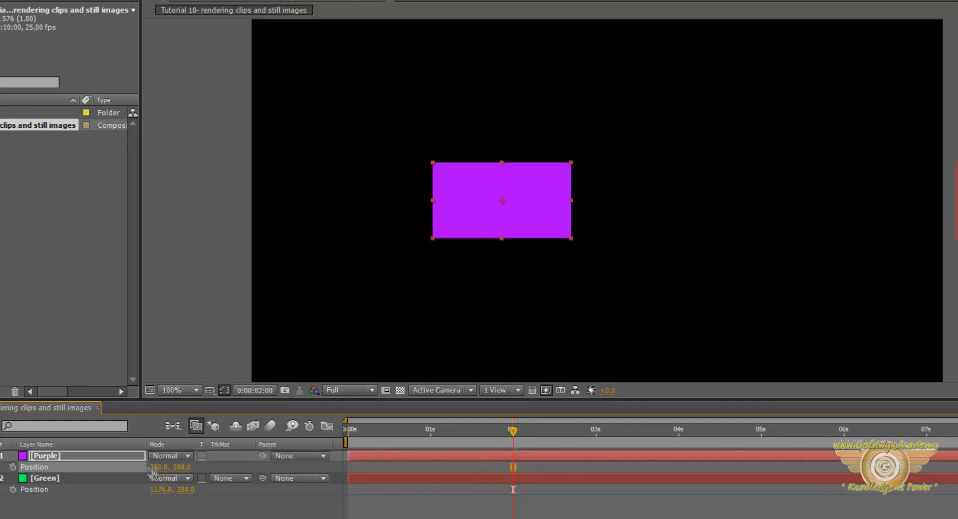
drag(160, 497, 157, 498)
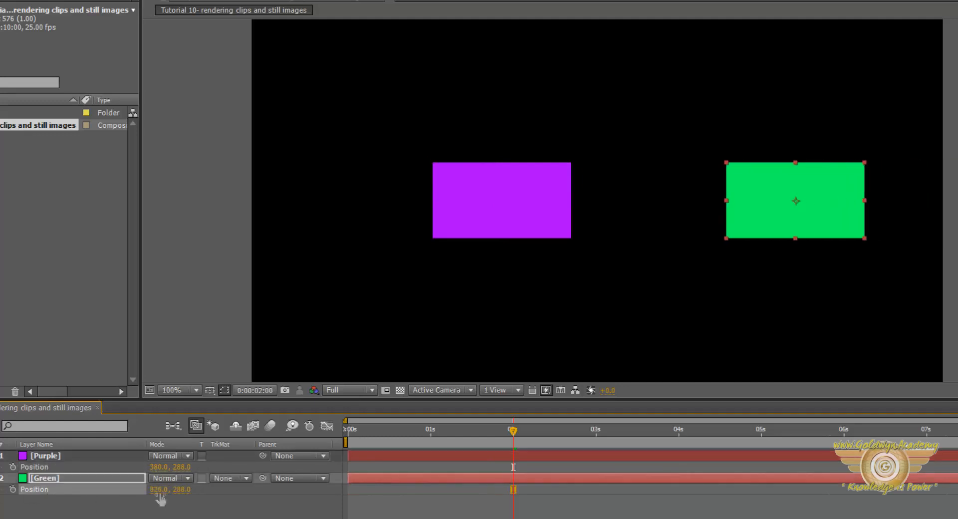
drag(513, 467, 494, 468)
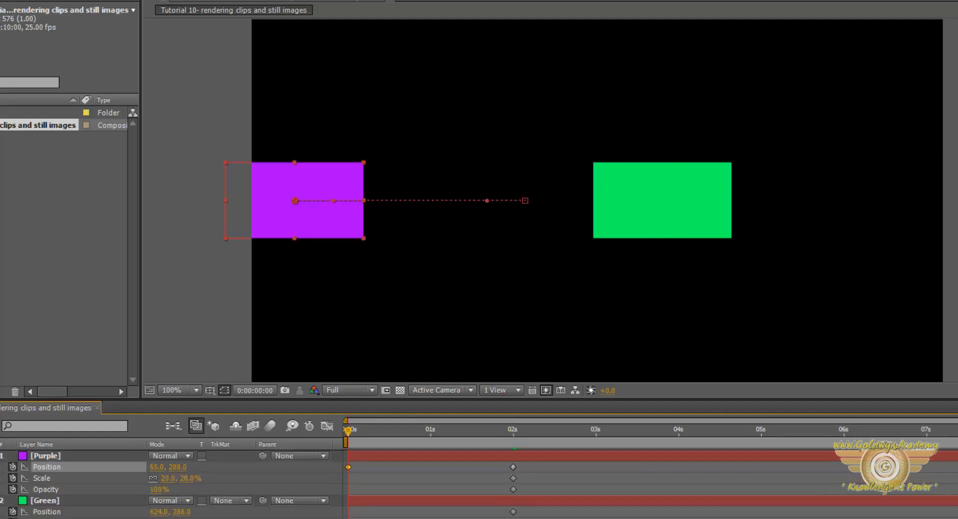
At 0 seconds, keyframe both solids outside opposite sides of the frame, Purple at about -128, 288 and Green at about 1203, 288.
drag(159, 467, 170, 467)
drag(60, 472, 149, 472)
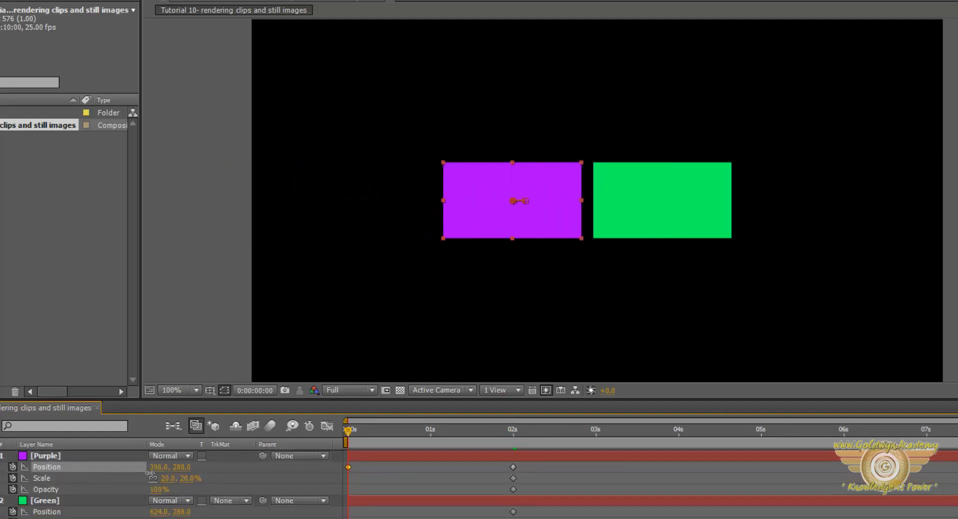
drag(149, 472, 20, 472)
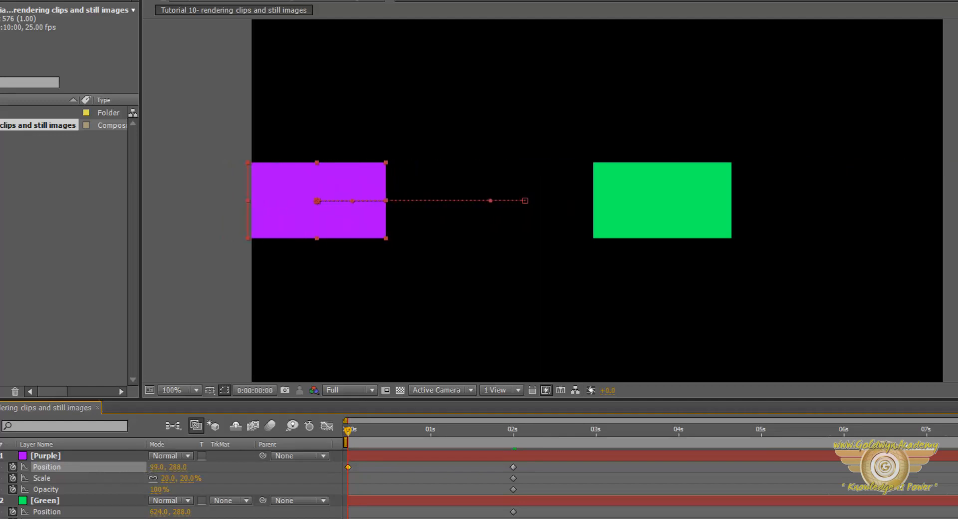
drag(155, 472, 11, 474)
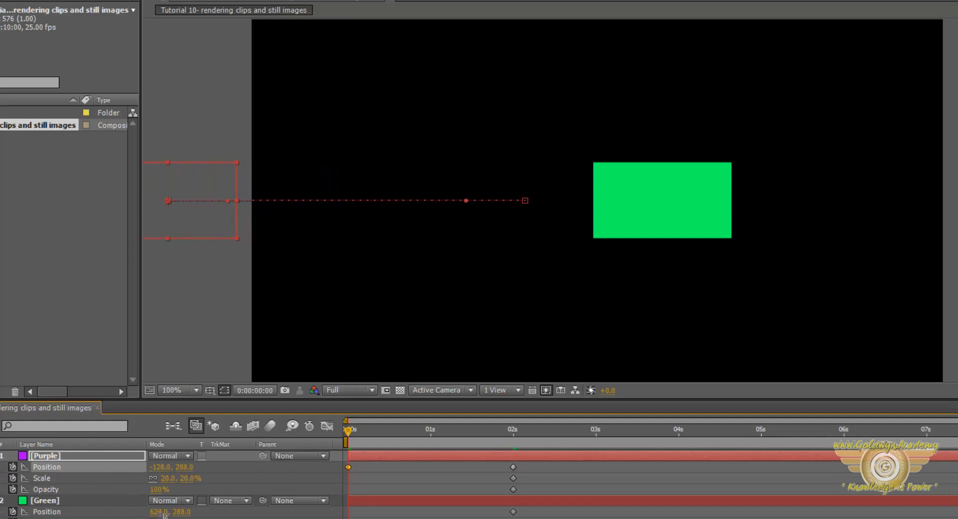
drag(160, 511, 541, 514)
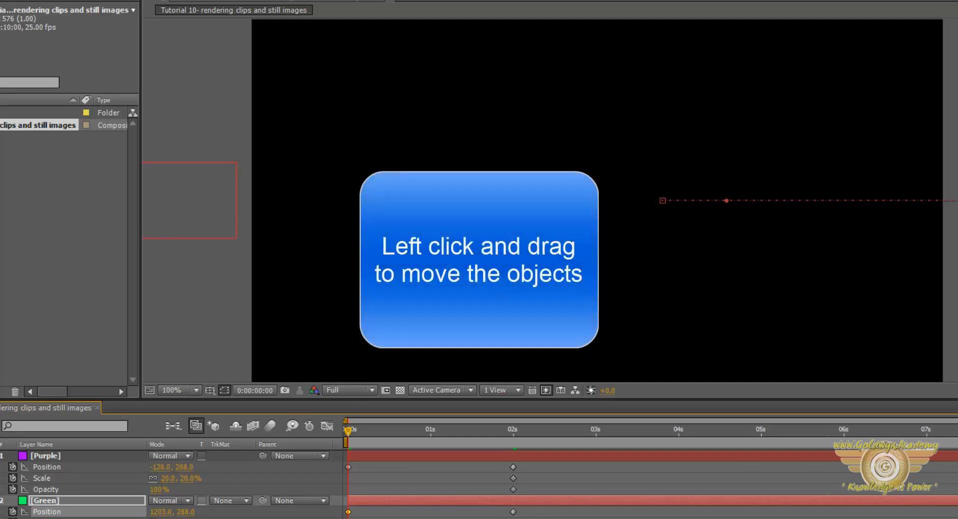
Set the scale of both layers to 125% at 0 seconds.
click(218, 503)
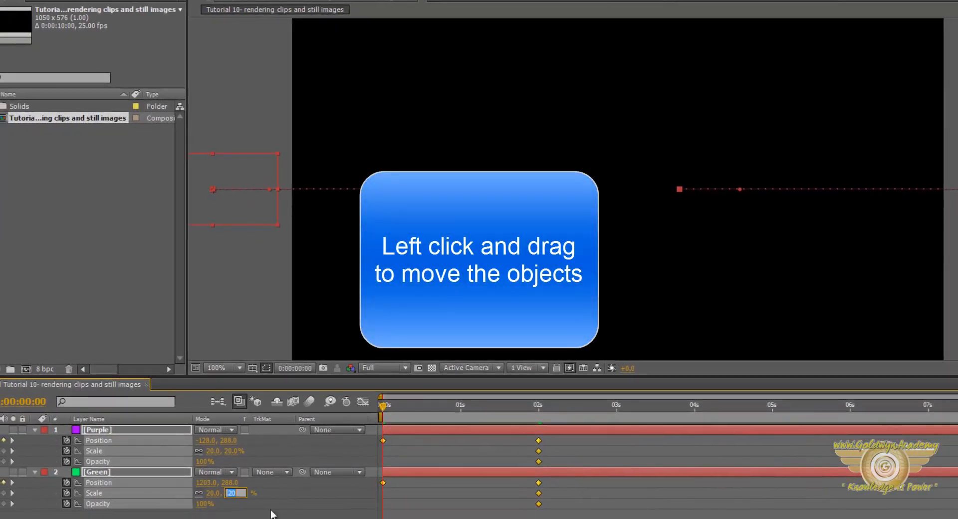
key(Return)
click(234, 493)
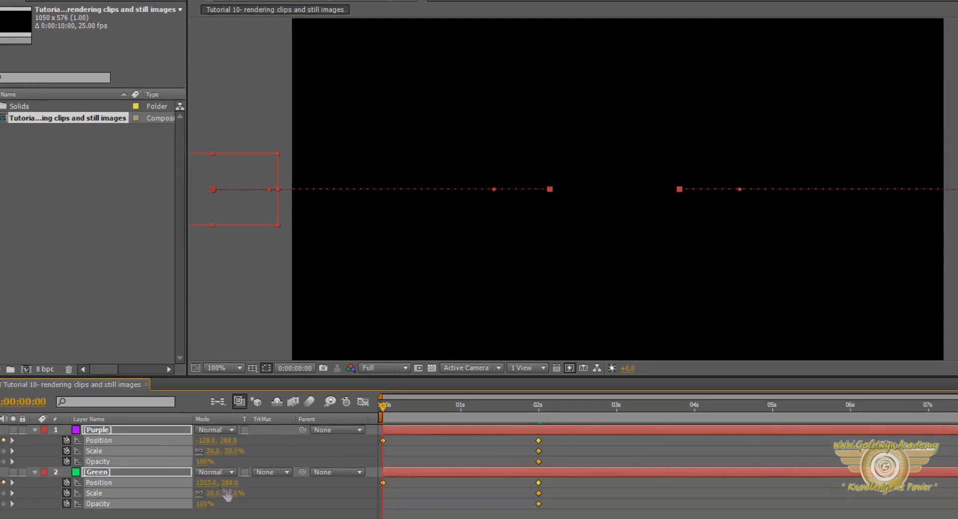
text(125)
key(Return)
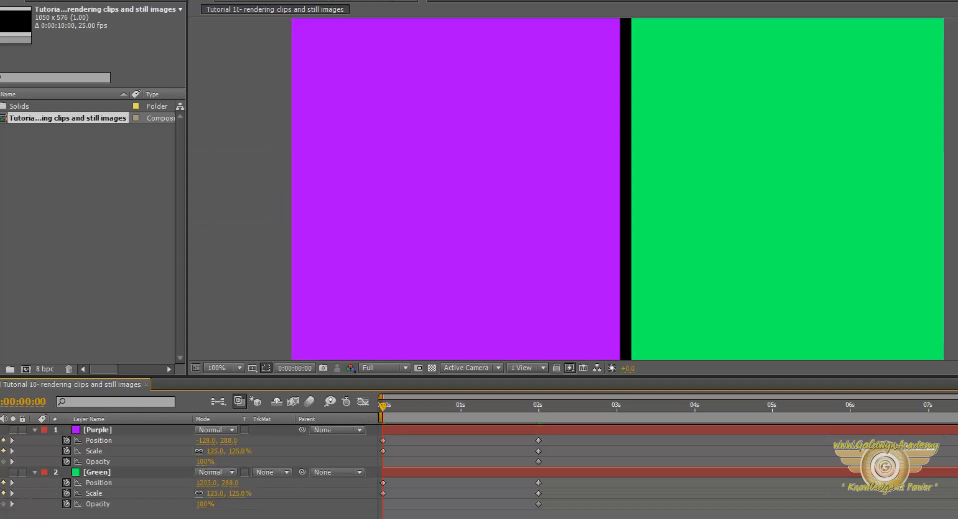
Set the opacity of both layers to 0% at 0 seconds.
drag(190, 516, 110, 431)
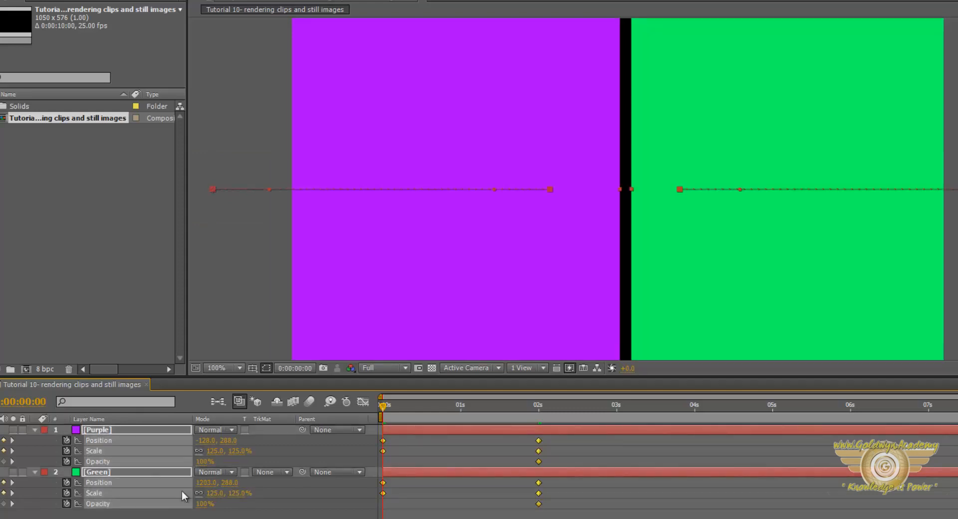
click(205, 504)
text(0)
key(Return)
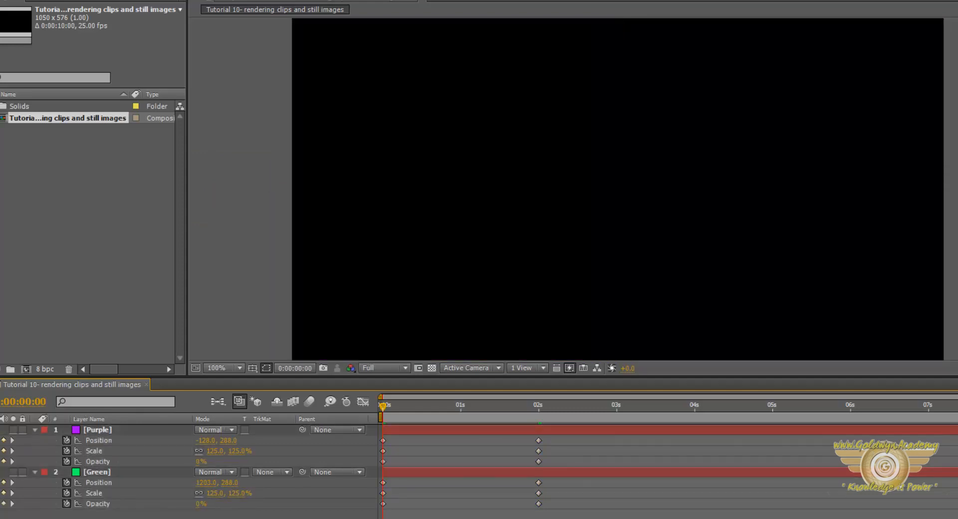
Animate the rotation of both layers from zero at 0 seconds to 2 full revolutions at 2 seconds.
drag(175, 517, 63, 439)
key(shift+r)
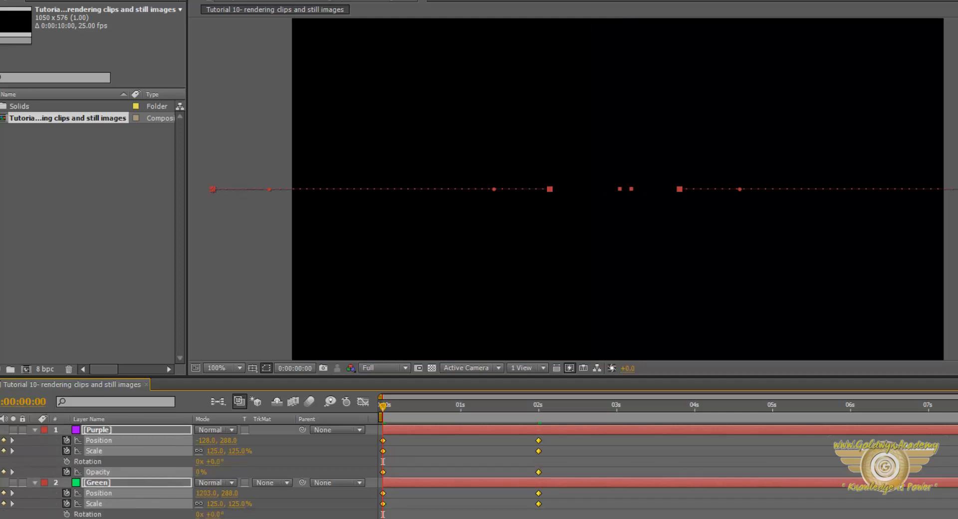
click(66, 460)
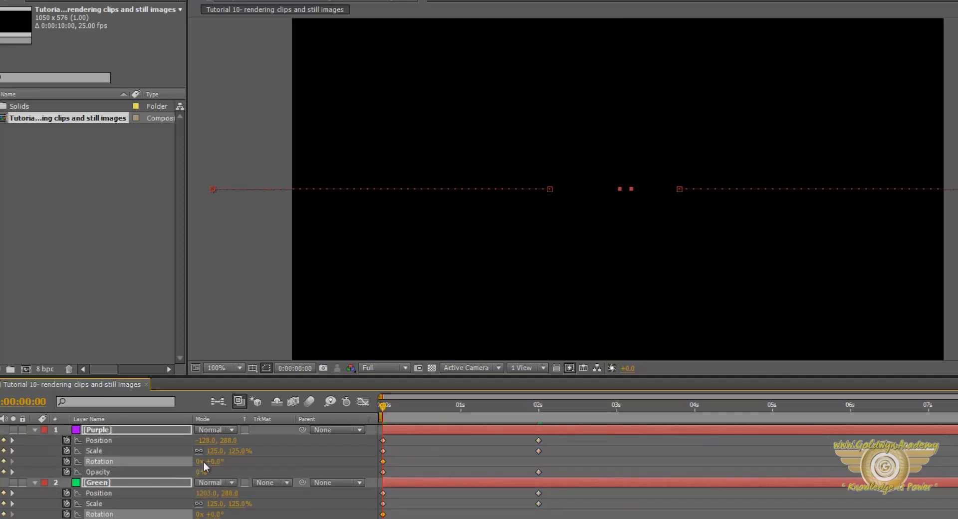
drag(388, 405, 538, 407)
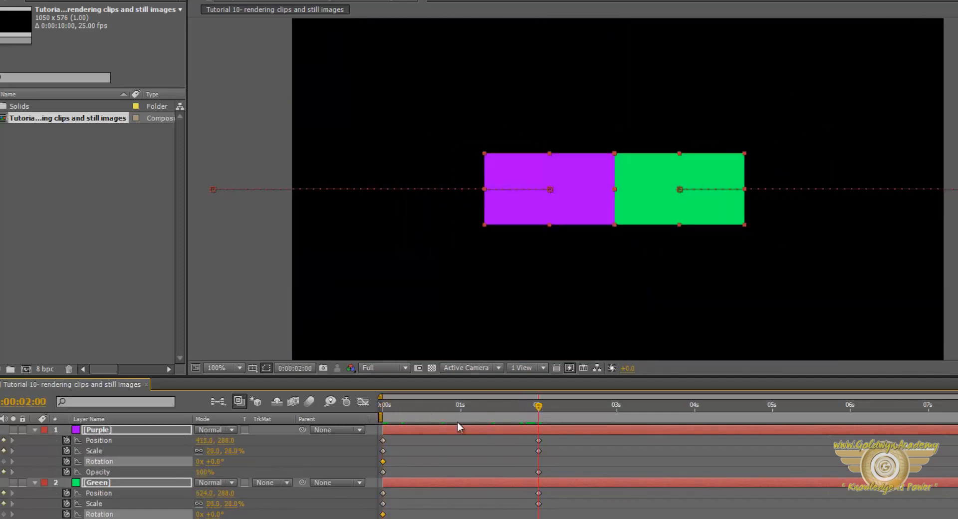
click(198, 461)
text(2)
key(Return)
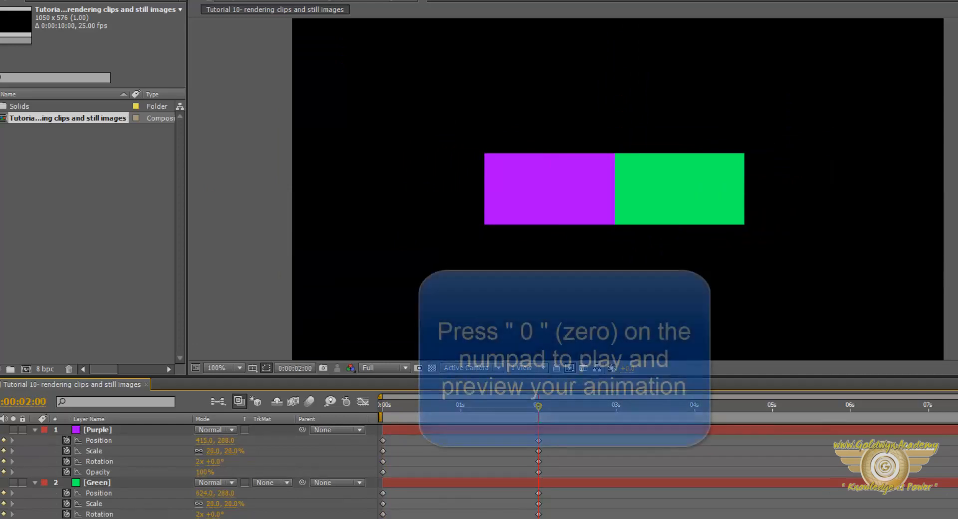
Shorten the work area to end just past 2 seconds and preview the animation.
drag(609, 417, 553, 418)
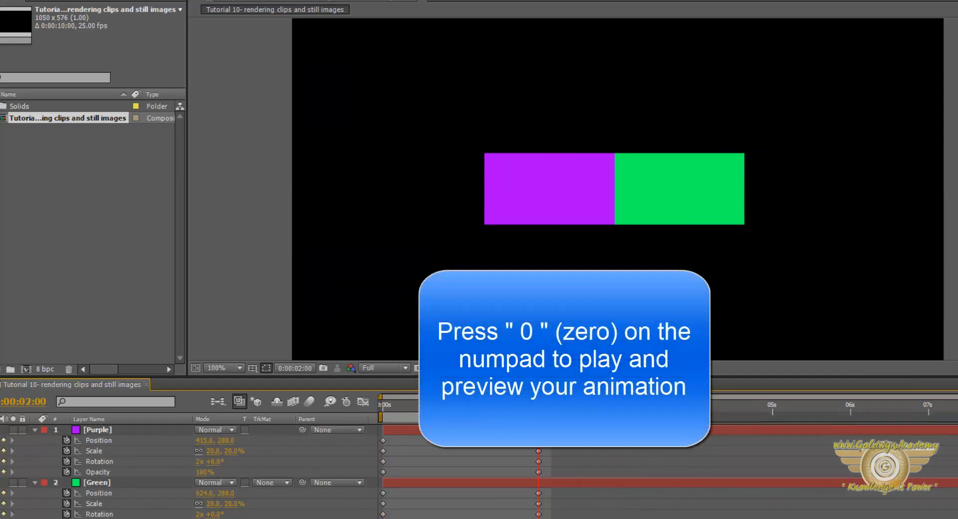
key(KP_0)
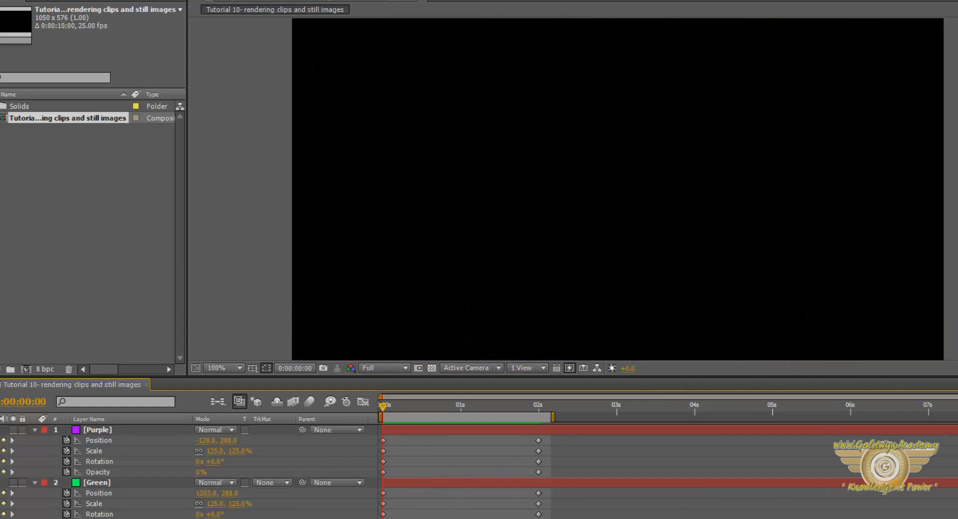
Collapse the properties of both layers in the timeline and clear the selection.
key(ctrl+a)
click(35, 430)
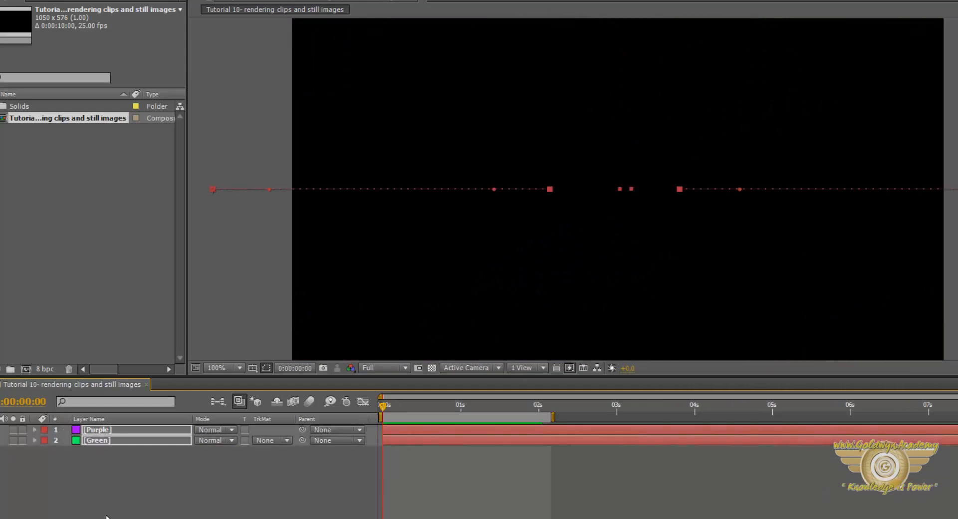
click(108, 517)
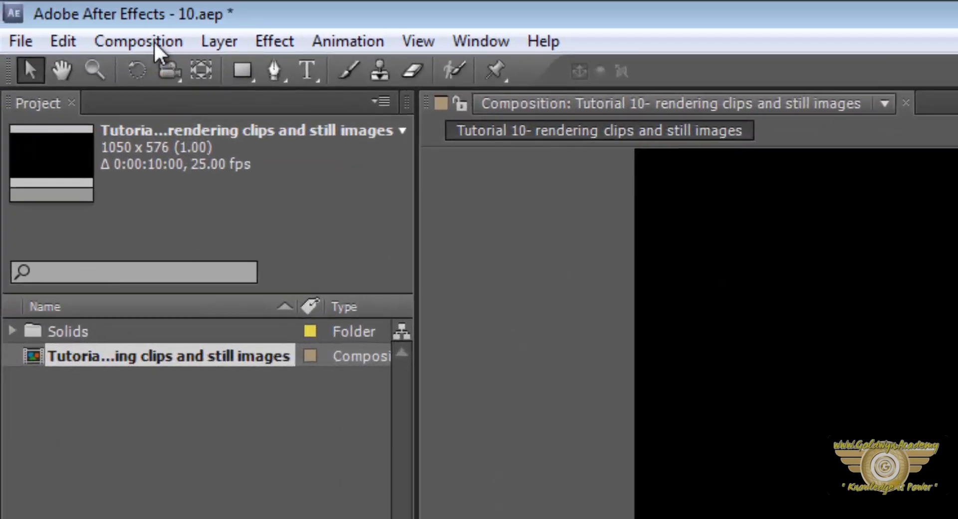
Add the composition to the render queue and open its Output Module settings.
click(154, 41)
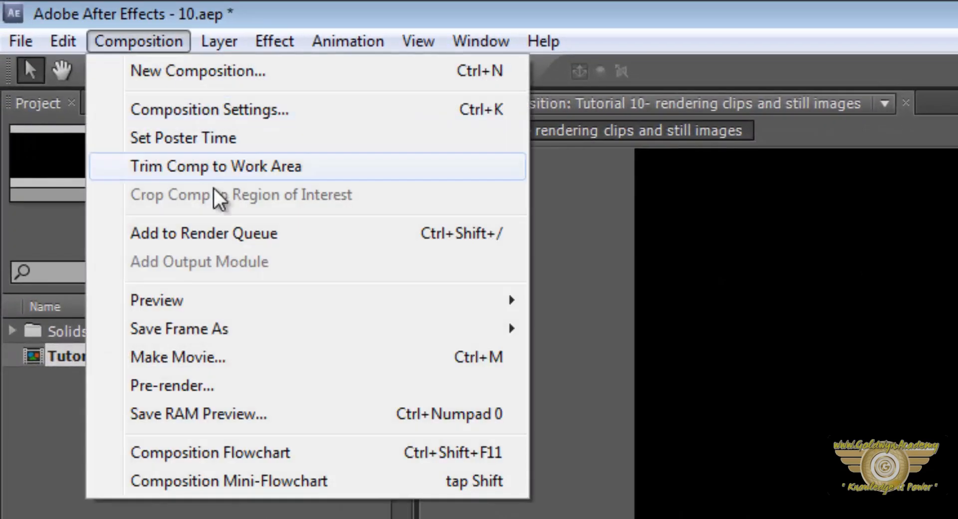
click(240, 231)
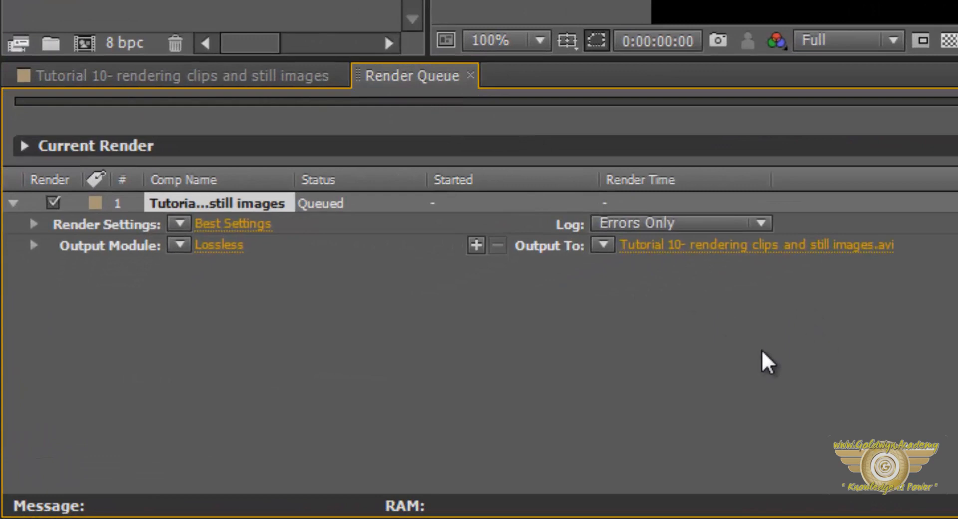
click(221, 251)
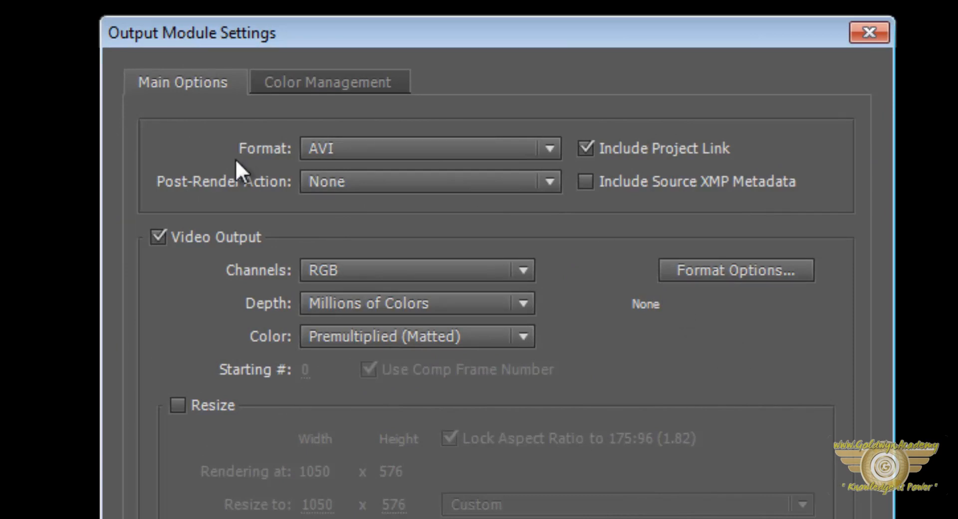
Set the output format to QuickTime, then enable the Resize option briefly and switch it back off.
click(525, 159)
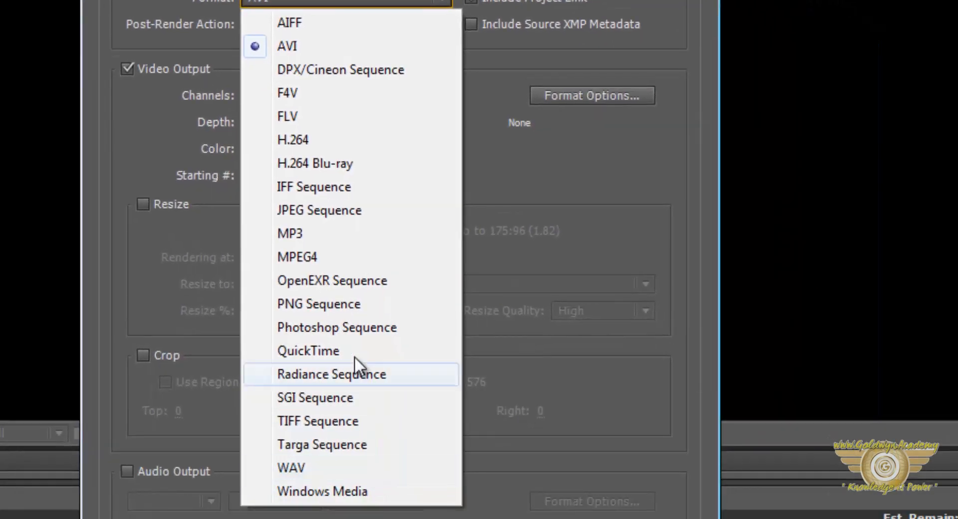
click(354, 356)
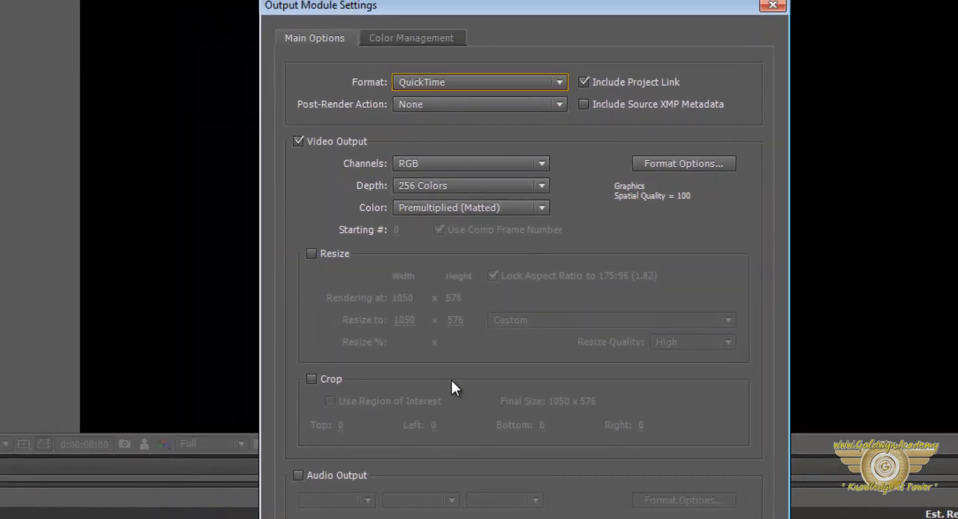
click(330, 252)
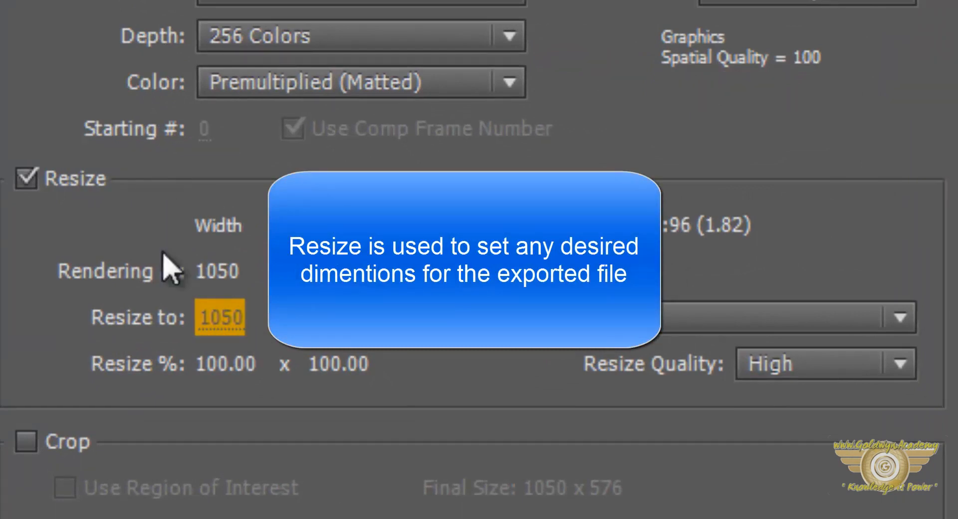
click(26, 178)
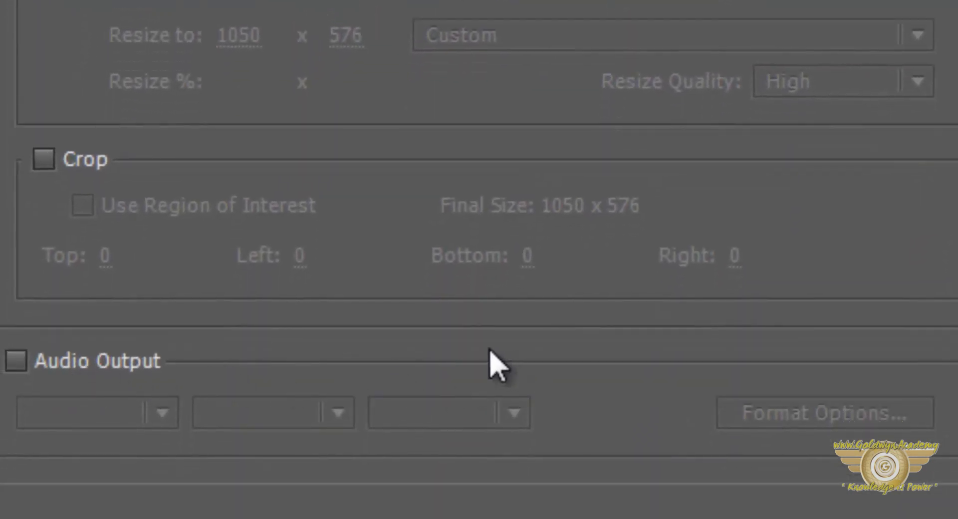
Enable audio output at 48.000 kHz, 32 Bit, Stereo and accept the output module settings.
click(54, 372)
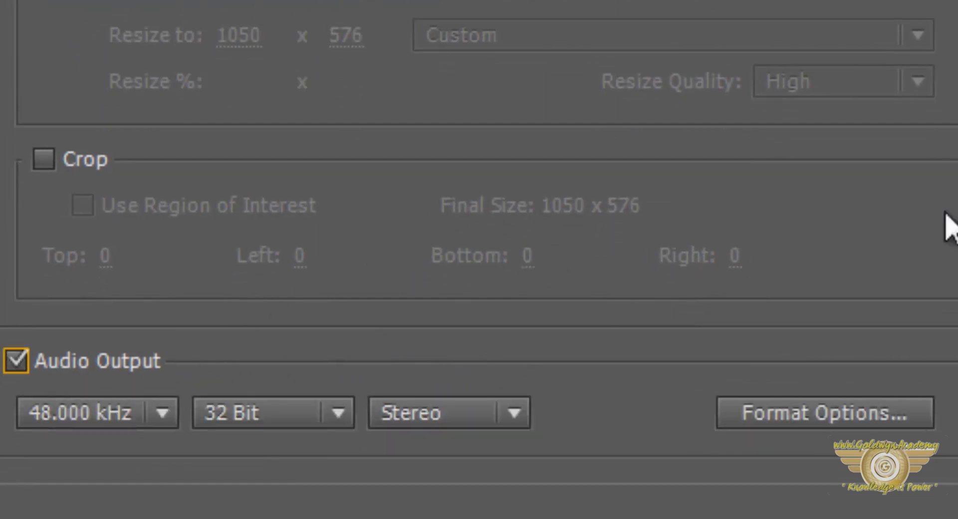
click(142, 418)
click(160, 412)
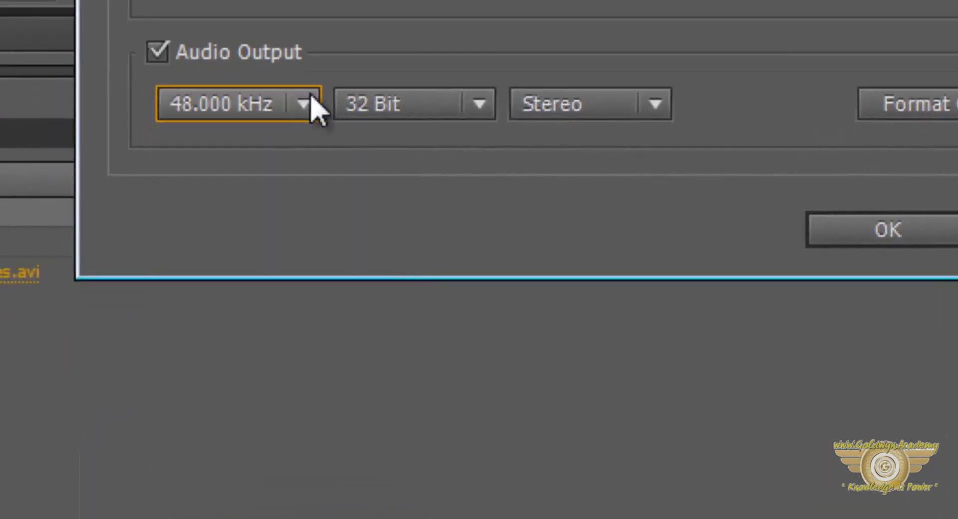
click(299, 413)
click(413, 102)
click(579, 111)
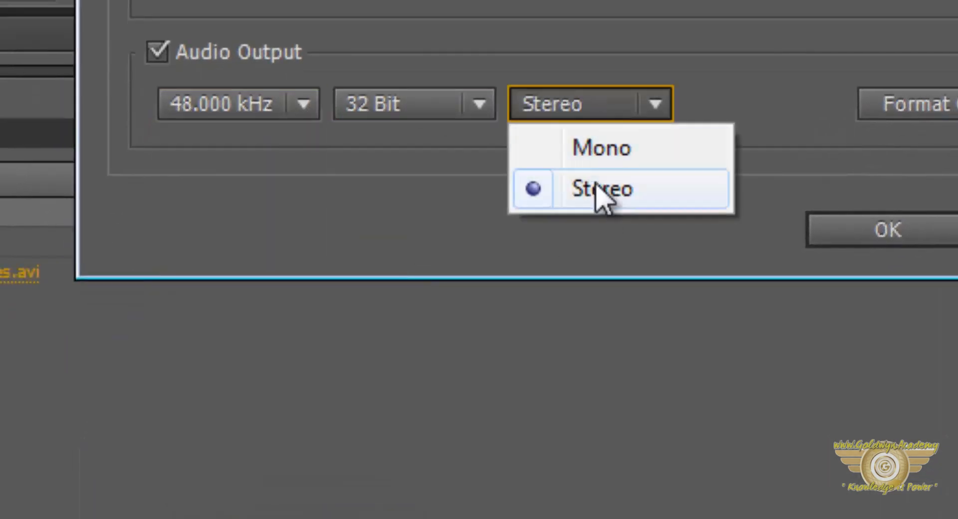
click(596, 106)
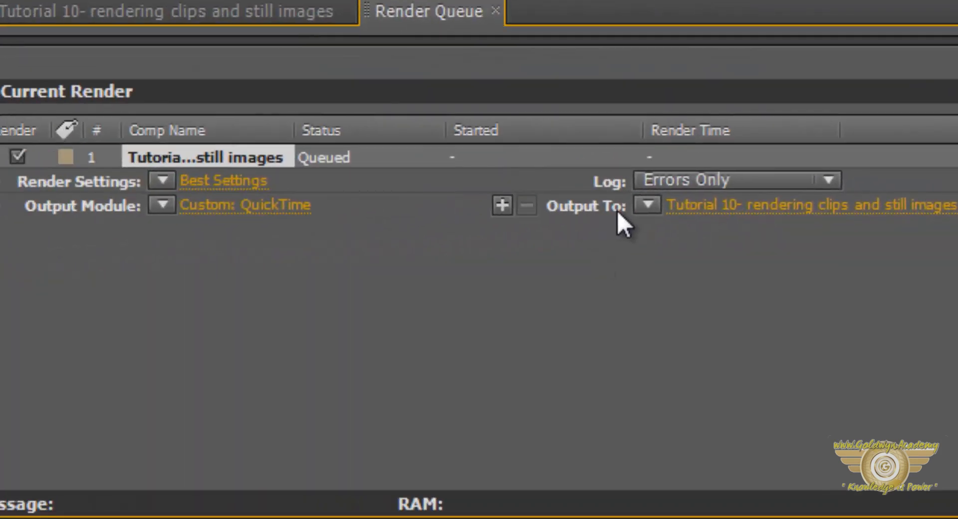
Set the output file to "Tutorial 10- rendering clips and still images.mov" and render the queued composition.
click(872, 207)
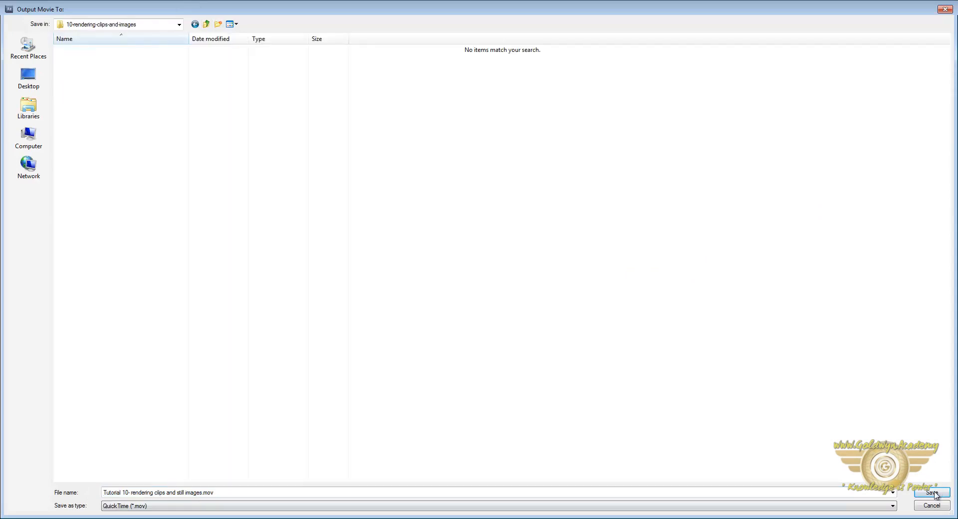
click(932, 493)
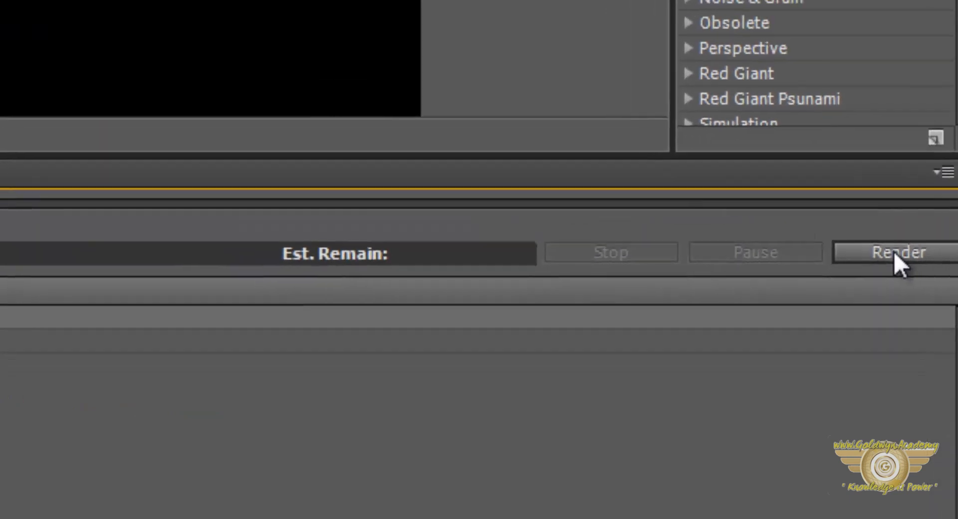
click(860, 214)
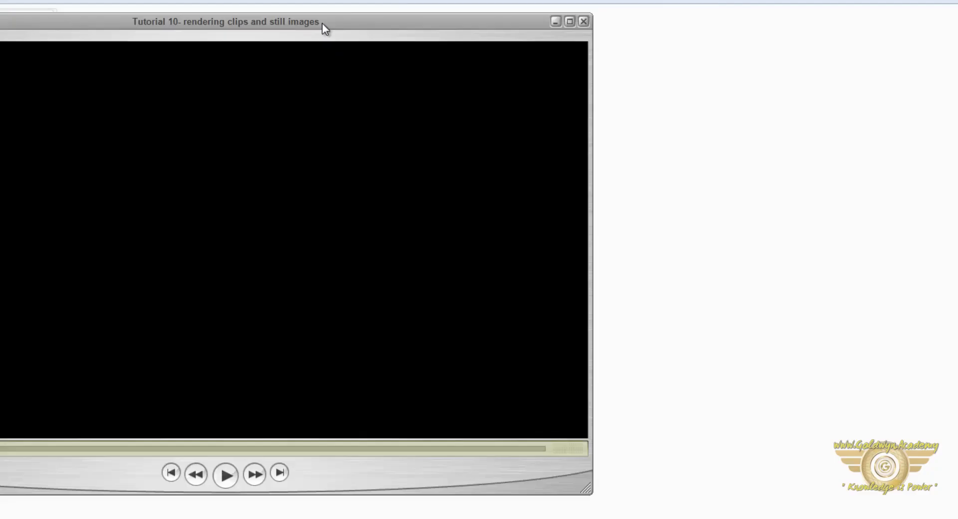
Enlarge the rendered clip in QuickTime Player and play it to check the animation.
key(ctrl+f)
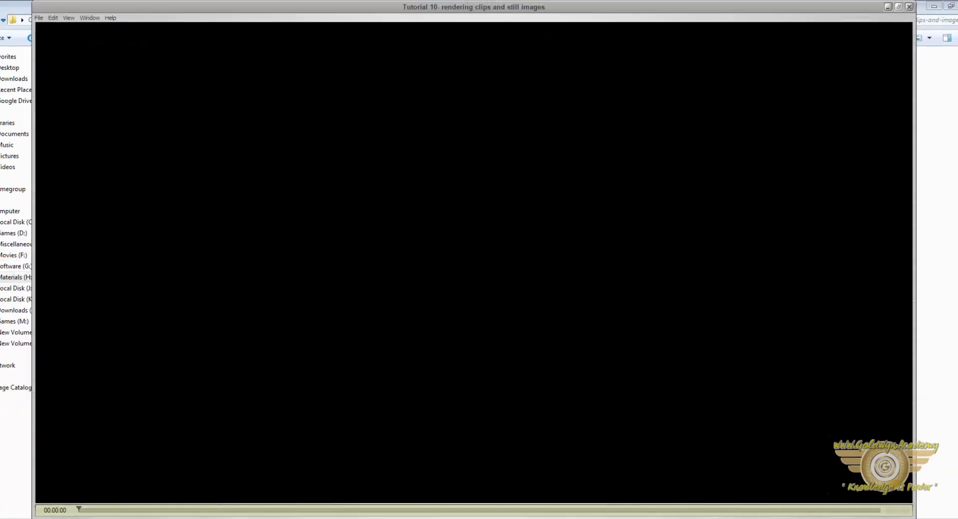
key(space)
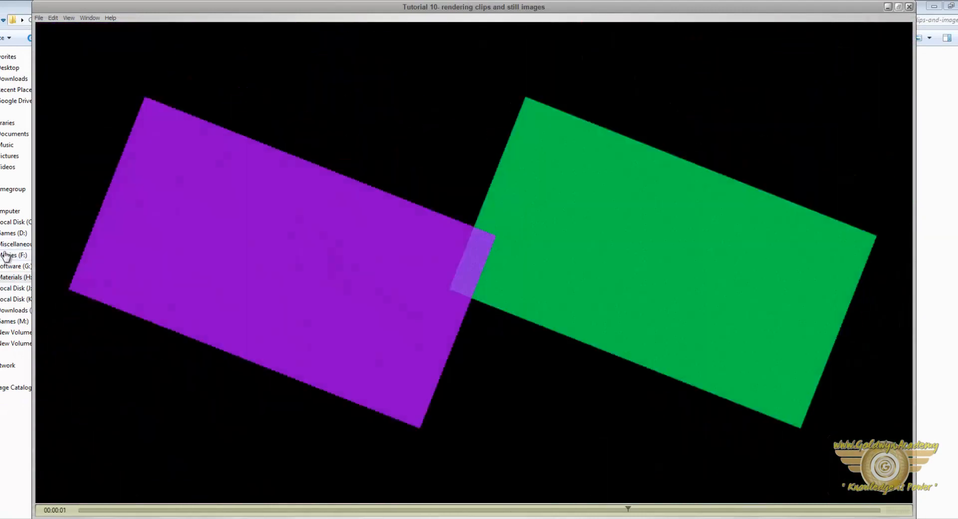